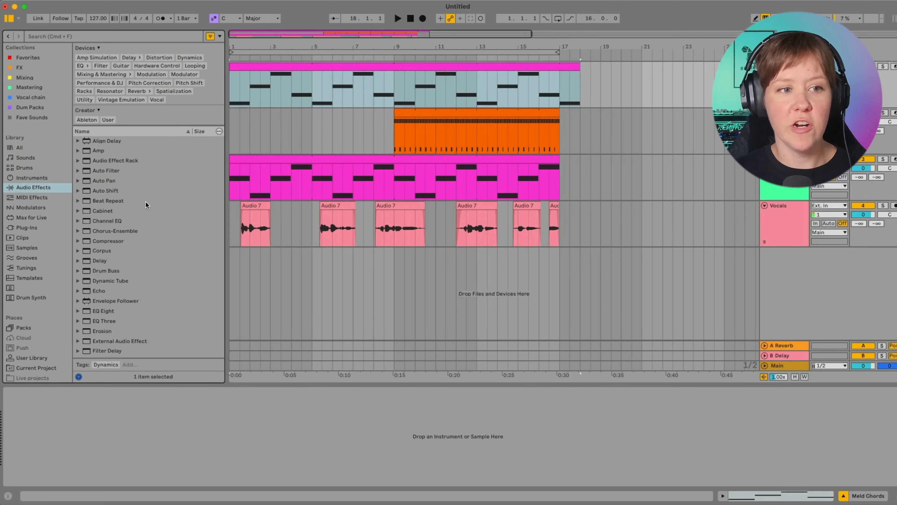
Step: Load the Meld instrument and set its engine A to the Chord oscillator
left_click(41, 176)
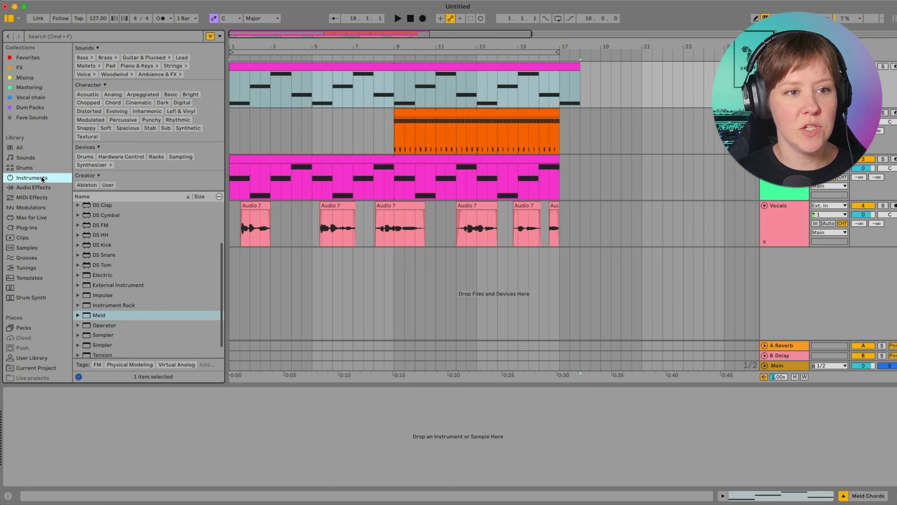
double_click(111, 313)
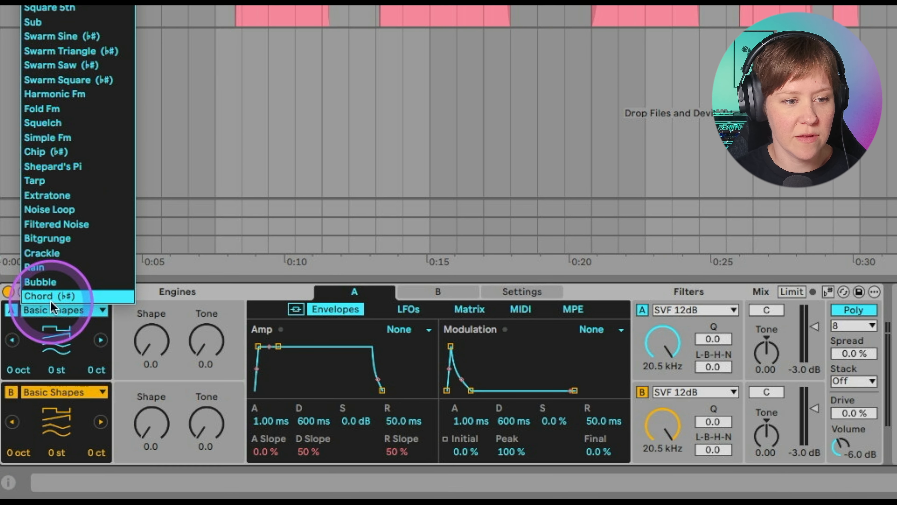
left_click(51, 300)
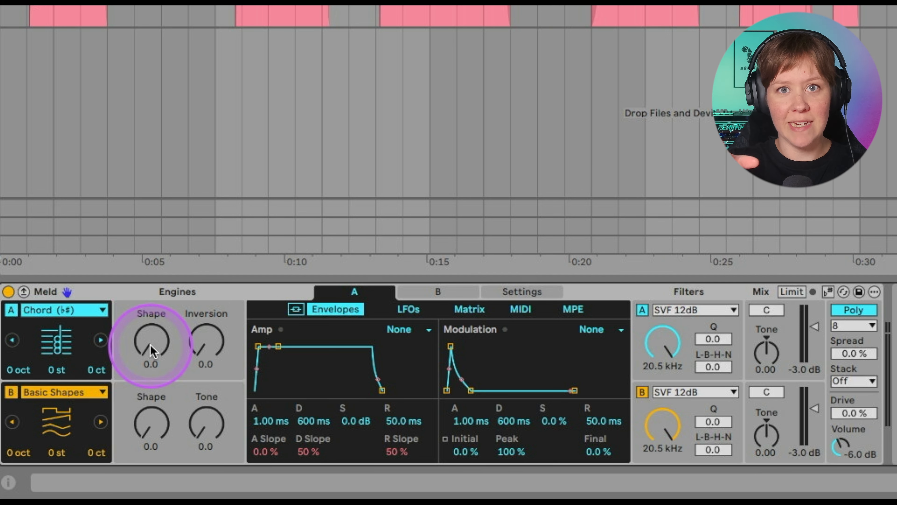
Step: Set engine A's Shape to 35.7 and Inversion to 20.6, with the device following the project scale
left_click_drag(151, 351, 151, 327)
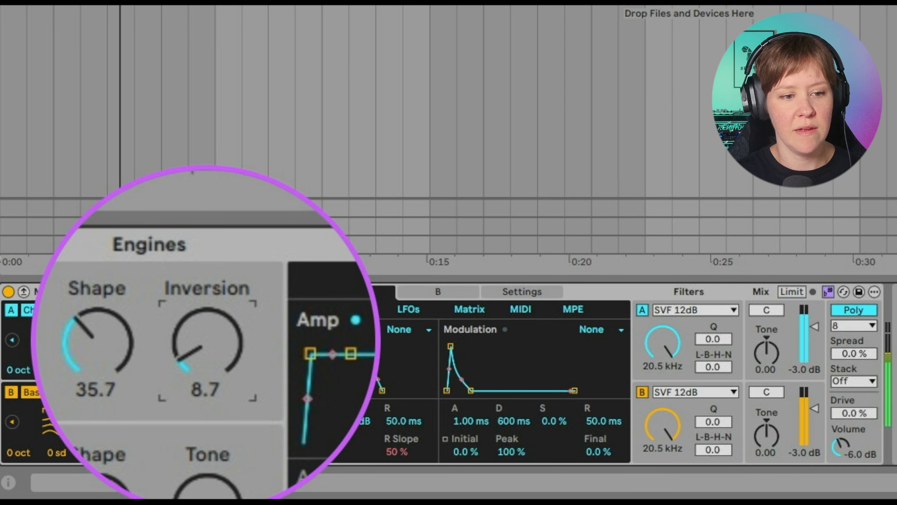
mouse_move(207, 341)
left_mouse_down()
mouse_move(206, 303)
mouse_move(206, 335)
left_mouse_up()
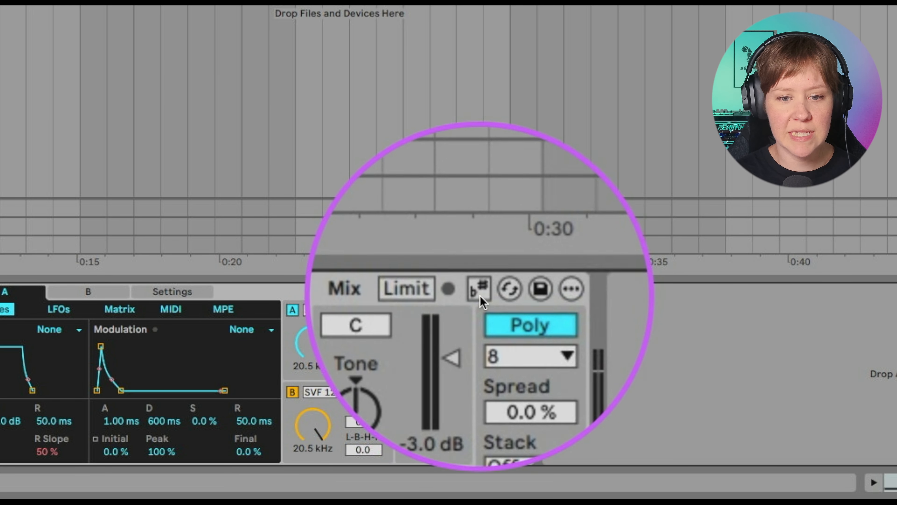
left_click(478, 295)
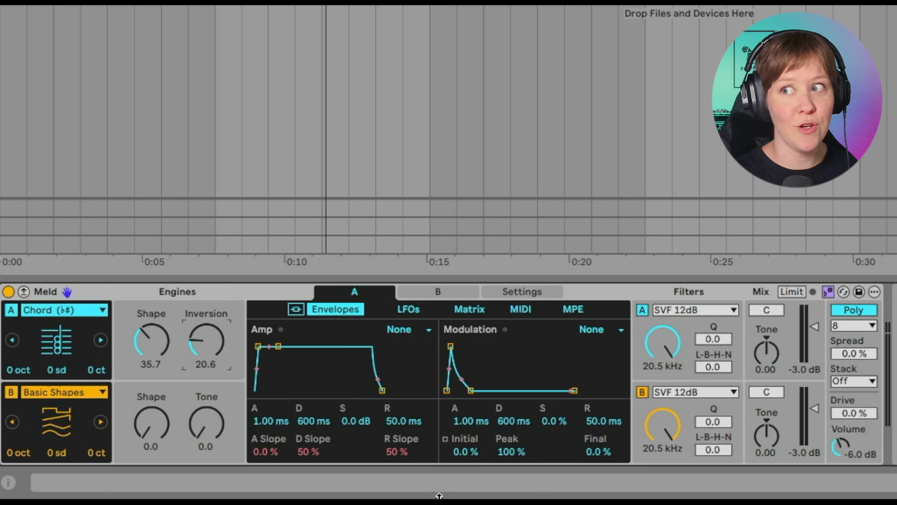
Step: Set FX1 of engine A's LFO 1 to Scrambler with Permute at 29.4
left_click(358, 311)
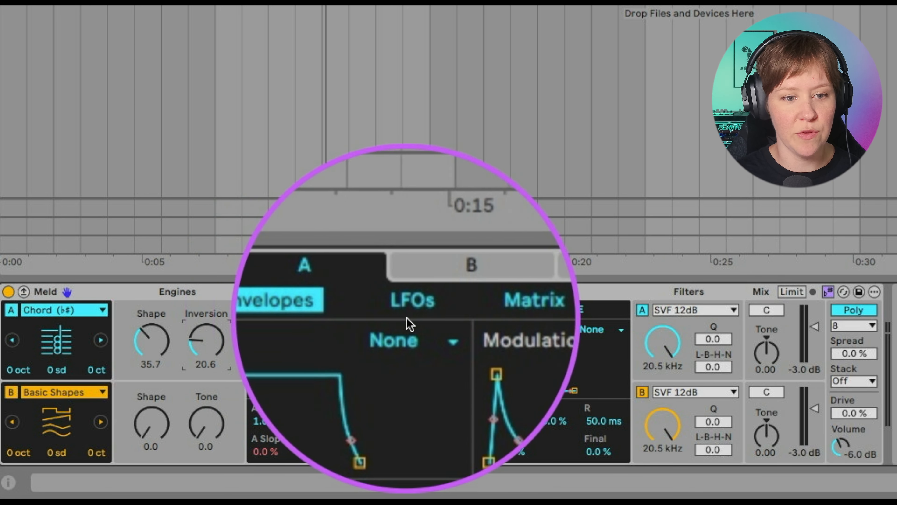
left_click(408, 310)
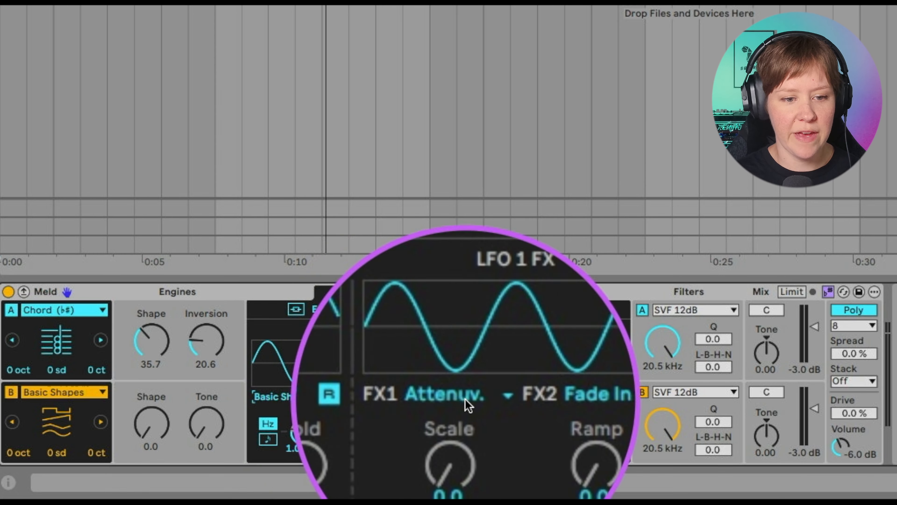
left_click(462, 398)
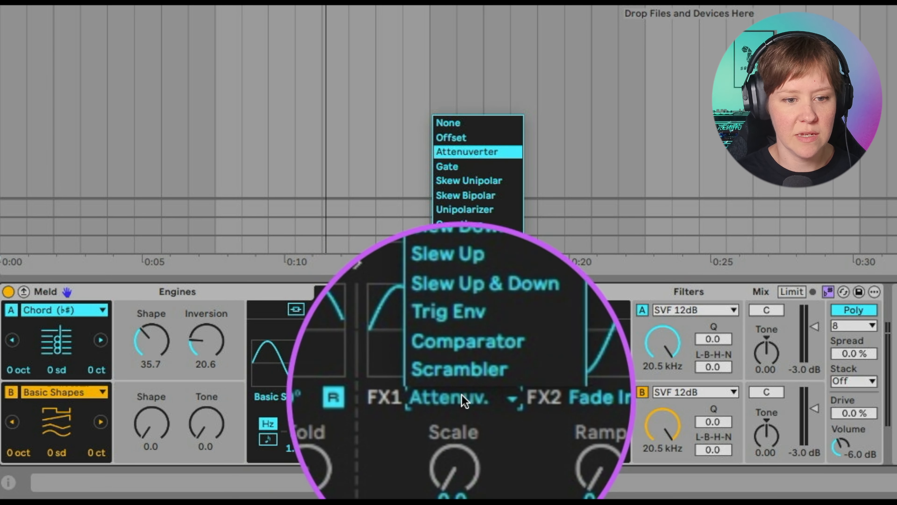
left_click(468, 389)
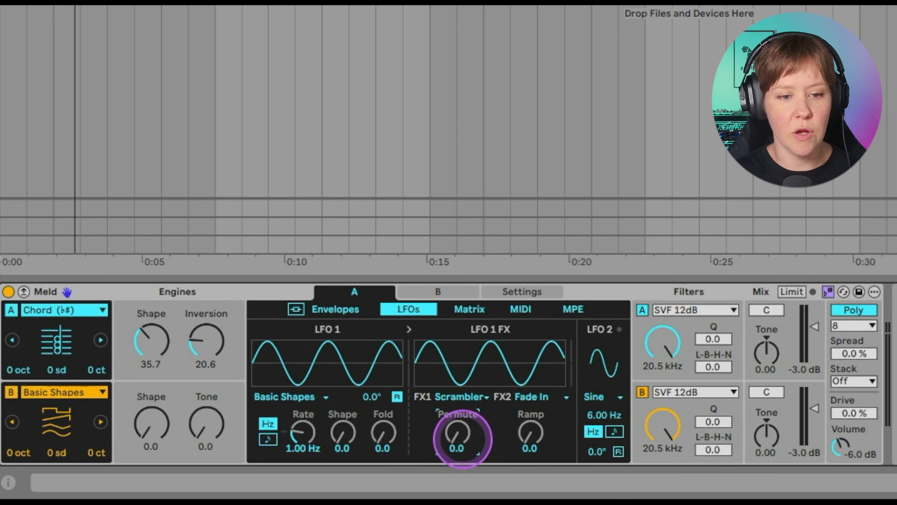
left_click_drag(458, 433, 458, 416)
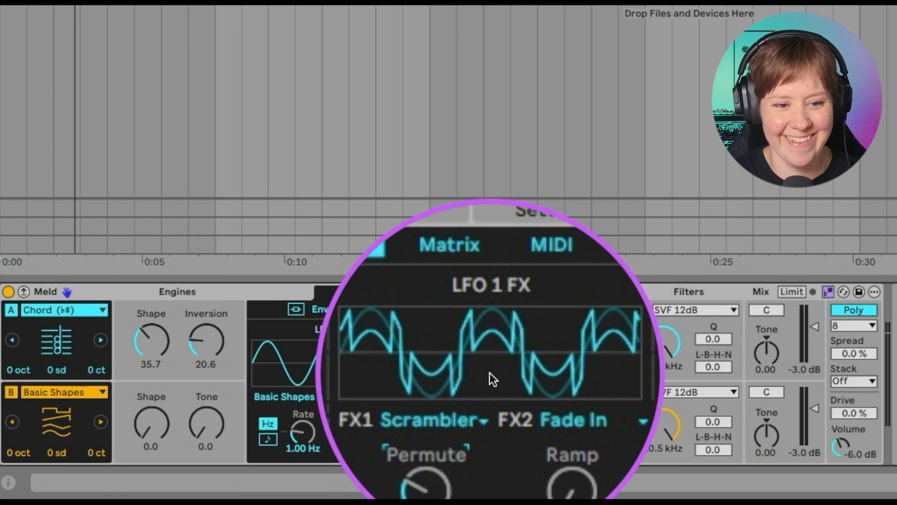
Step: Route engine A's LFO 1 FX to Filter Freq in the modulation matrix with an amount of 53, and audition it
left_click_drag(666, 346, 665, 345)
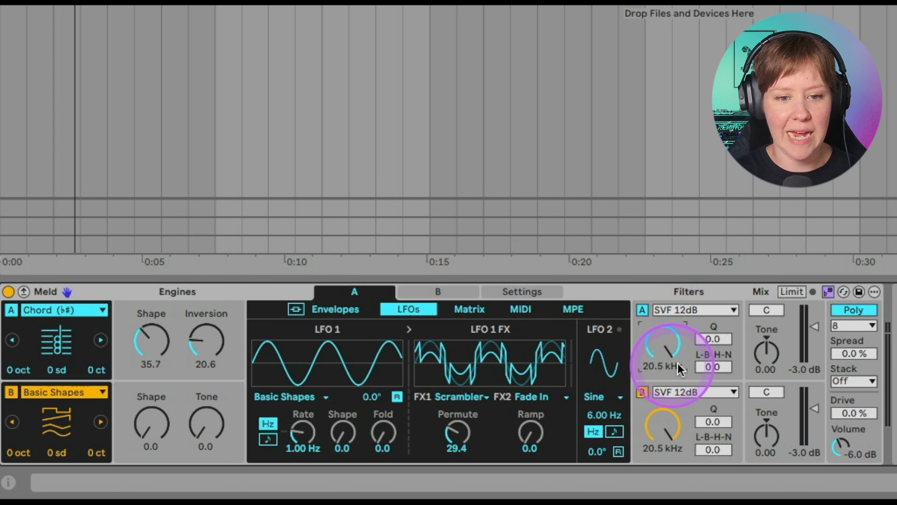
left_click(486, 339)
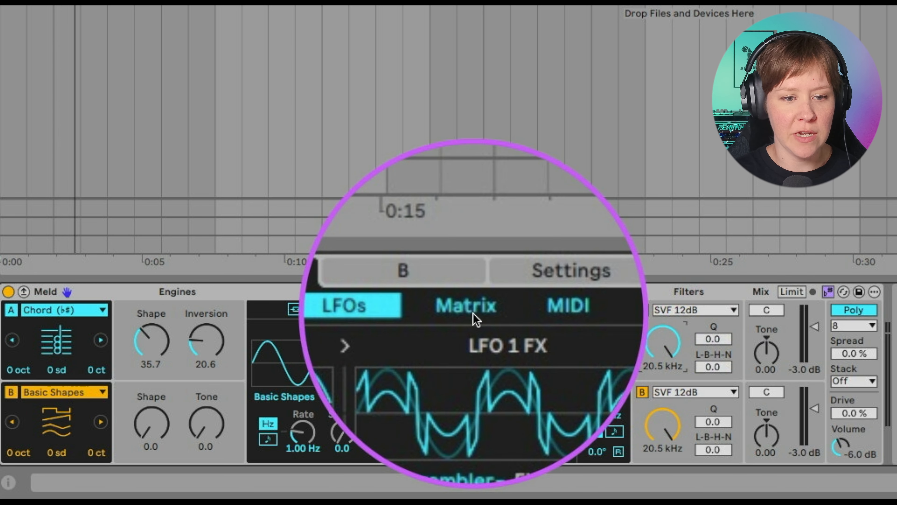
left_click(473, 311)
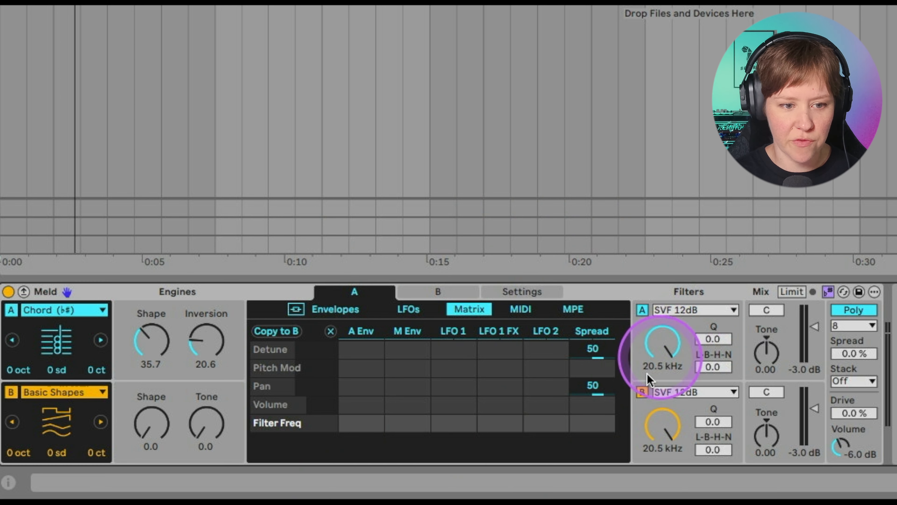
left_click(288, 441)
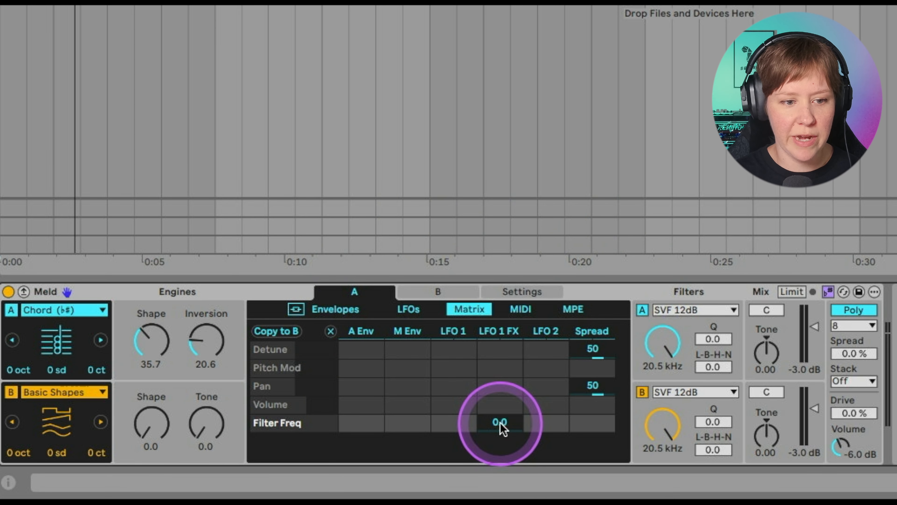
left_click_drag(502, 424, 502, 416)
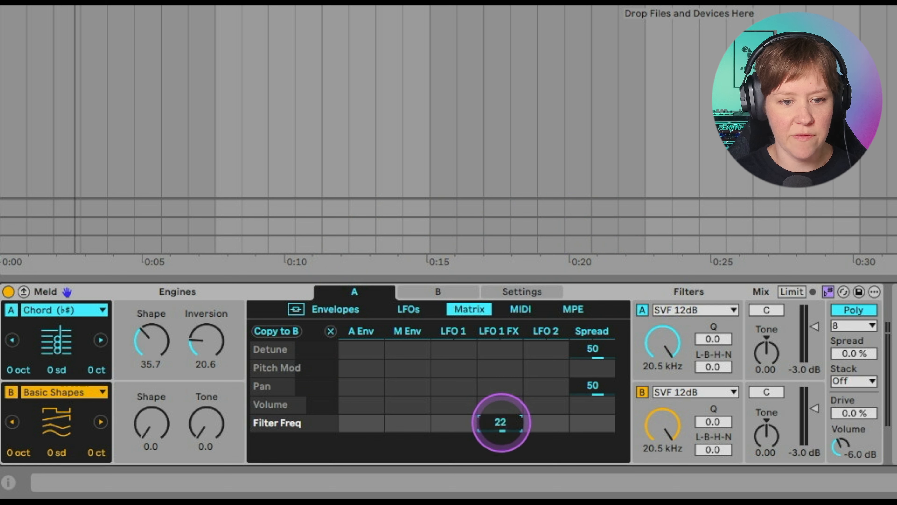
key("space")
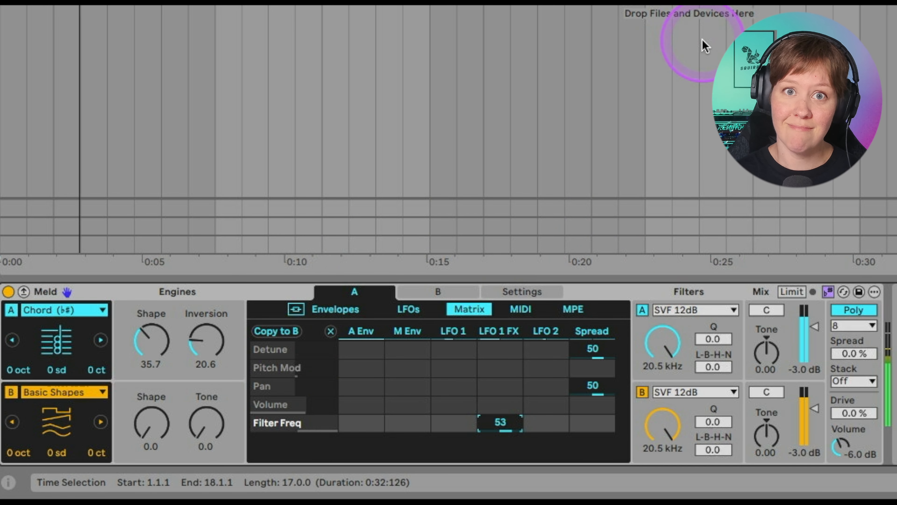
key("space")
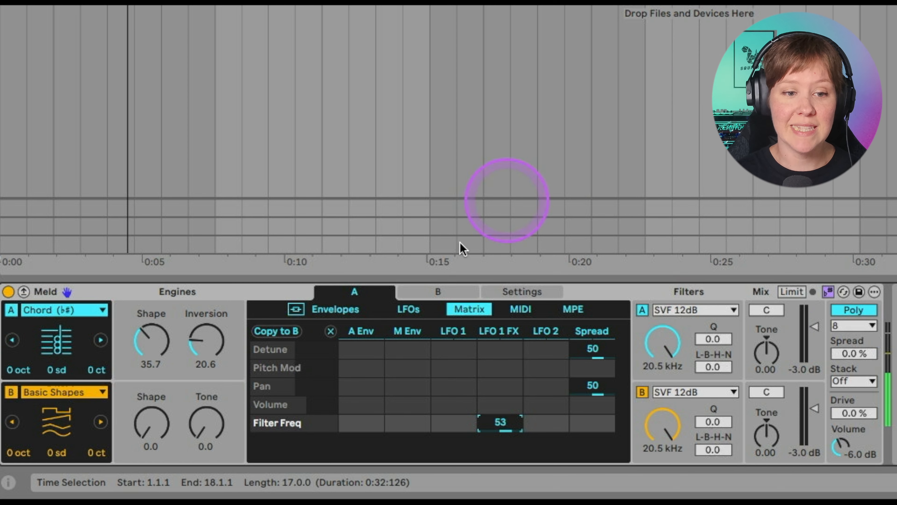
Step: Sync engine A's LFO 1 to the tempo at a rate of 1/6, set Permute to 31.7, and play it
left_click(403, 311)
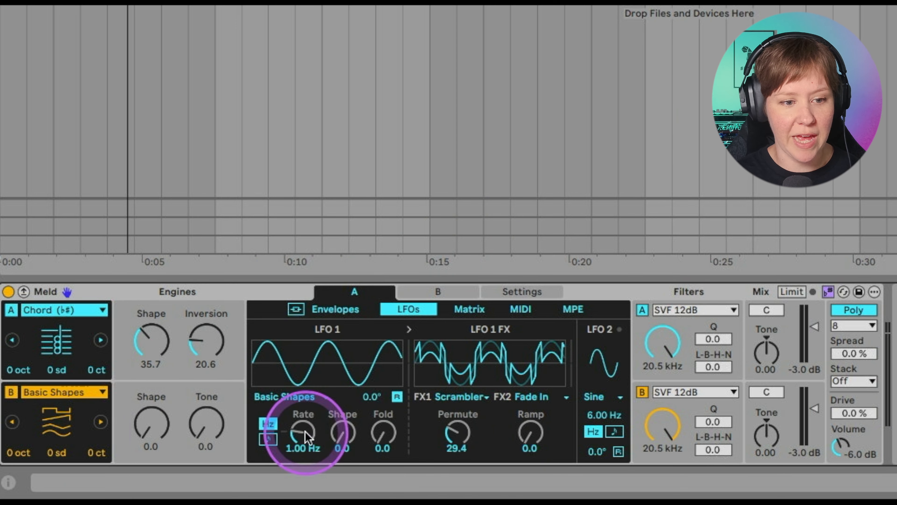
left_click(273, 441)
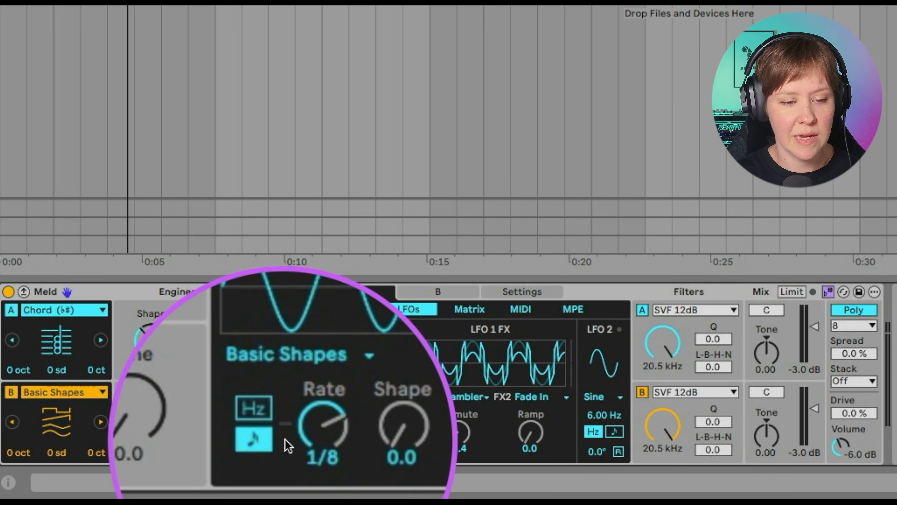
left_click_drag(304, 426, 303, 415)
key("space")
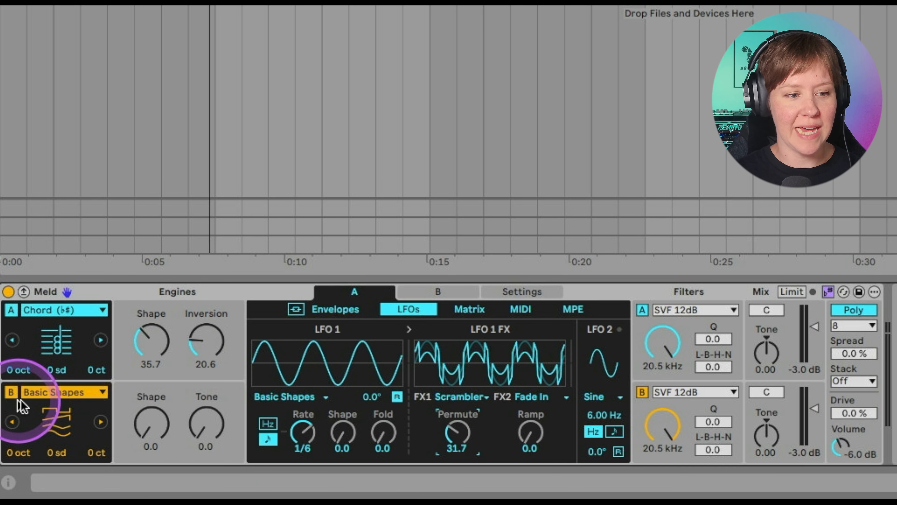
Step: Set engine B to the Chord oscillator one octave down with Shape at 35.7, and audition it
left_click(42, 392)
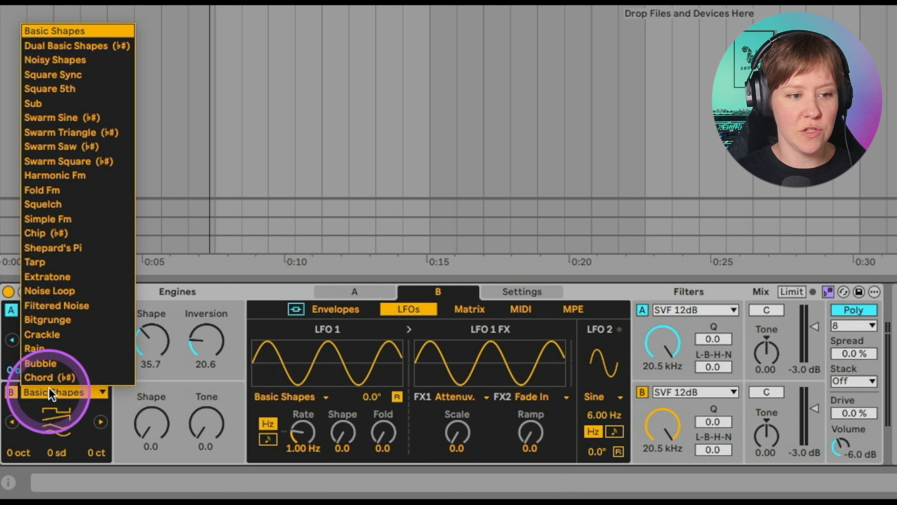
left_click(50, 380)
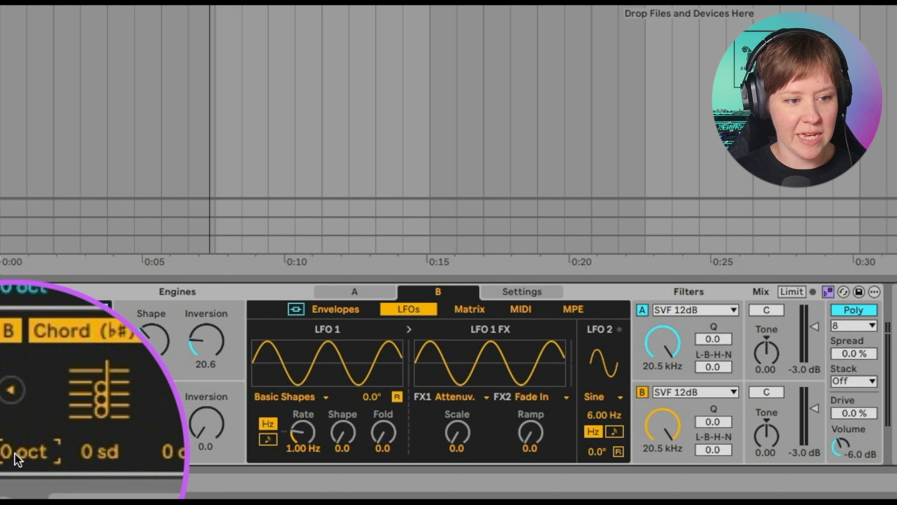
mouse_move(151, 429)
left_mouse_down()
mouse_move(152, 405)
mouse_move(154, 426)
left_mouse_up()
key("space")
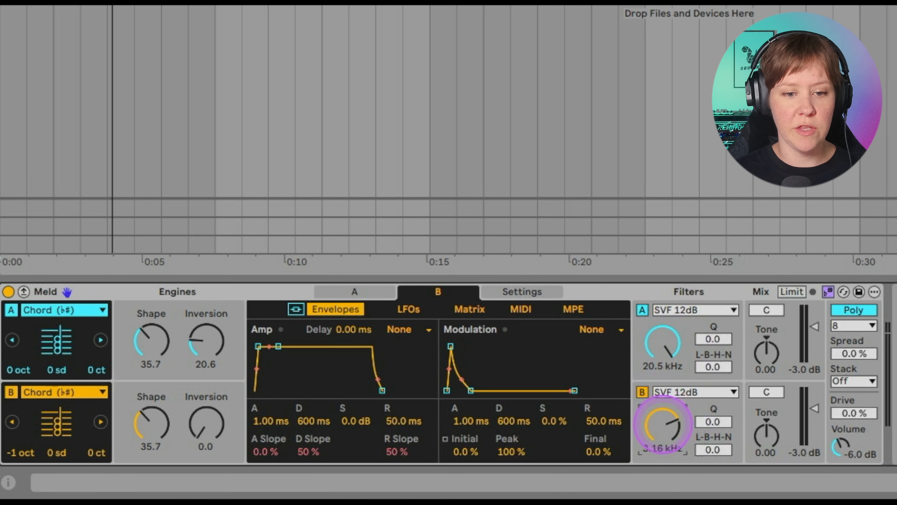
Step: Sweep filter B's cutoff and settle it at 2.03 kHz
left_click_drag(663, 426, 663, 403)
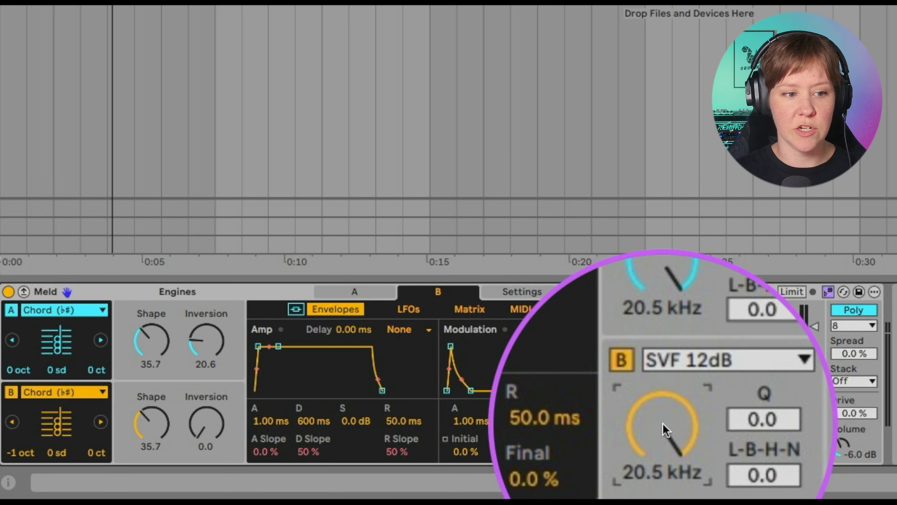
left_click_drag(661, 422, 663, 424)
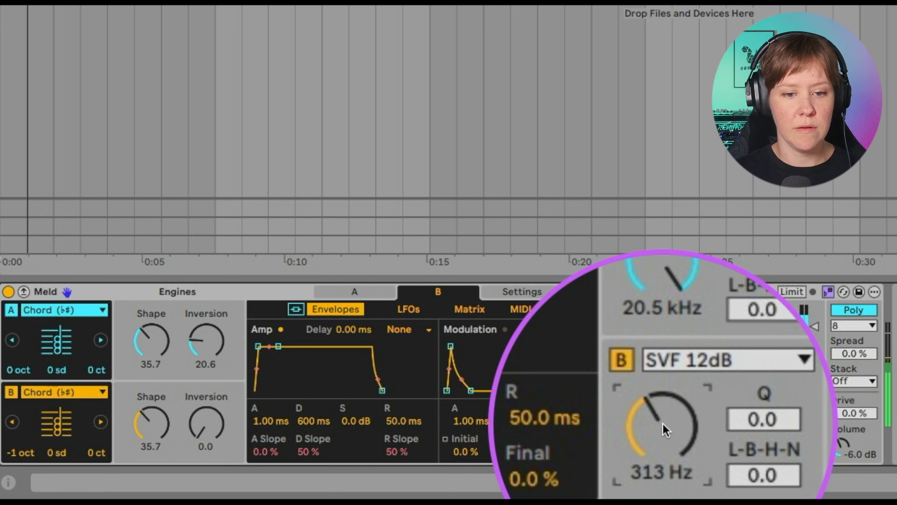
left_click_drag(663, 425, 663, 431)
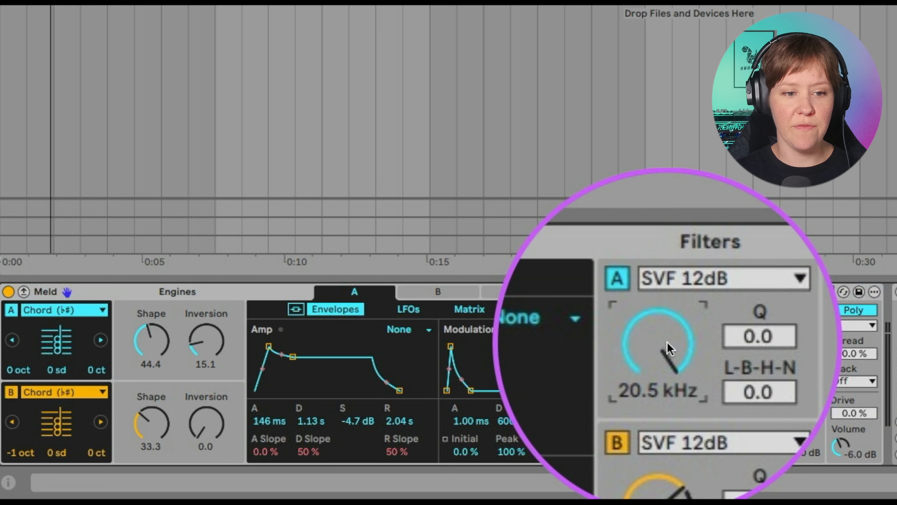
Step: Lower filter A's cutoff to 1.11 kHz while listening to the chords
left_click_drag(667, 341, 668, 365)
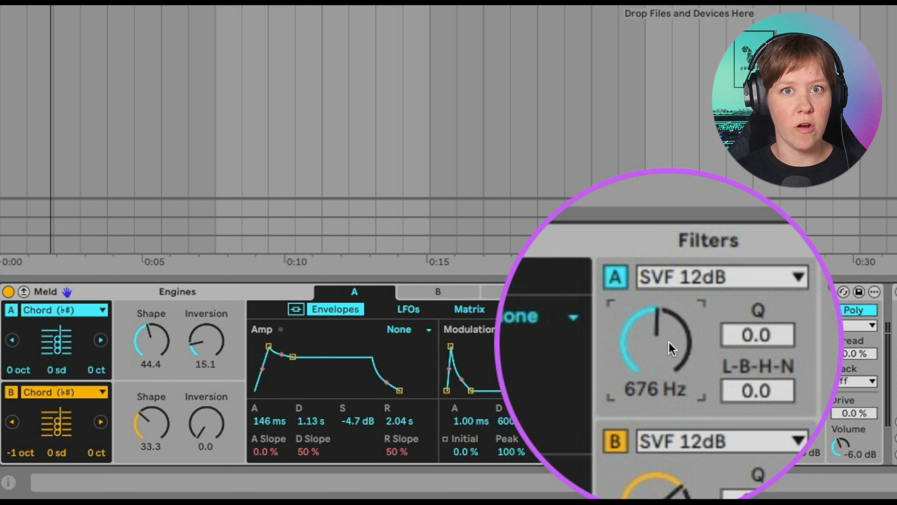
key("space")
left_click_drag(669, 342, 667, 362)
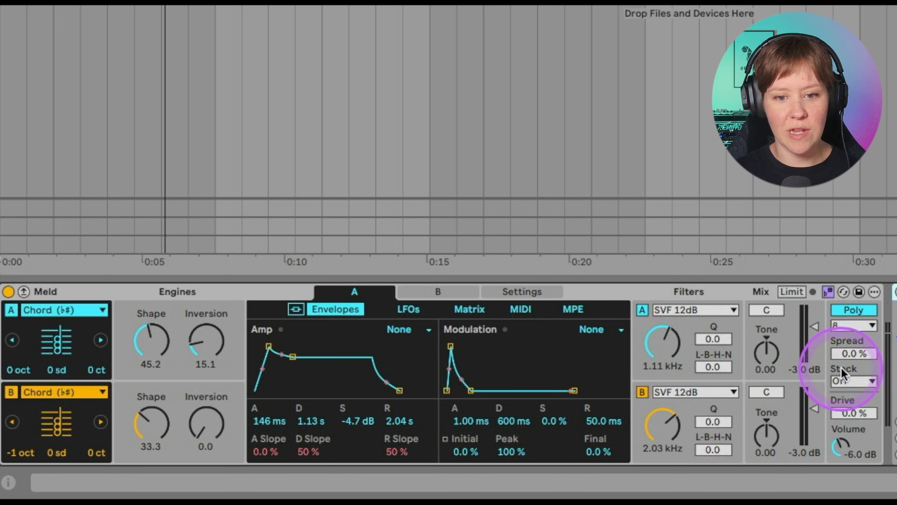
Step: Set Meld's Spread to 6.2 % and Drive to 10 %
left_click(847, 353)
left_click_drag(845, 350, 846, 348)
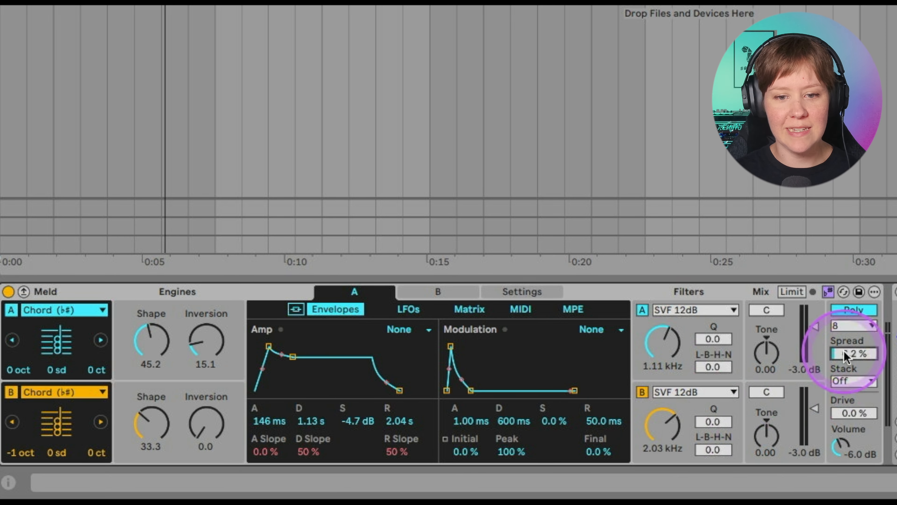
left_click_drag(842, 415, 842, 415)
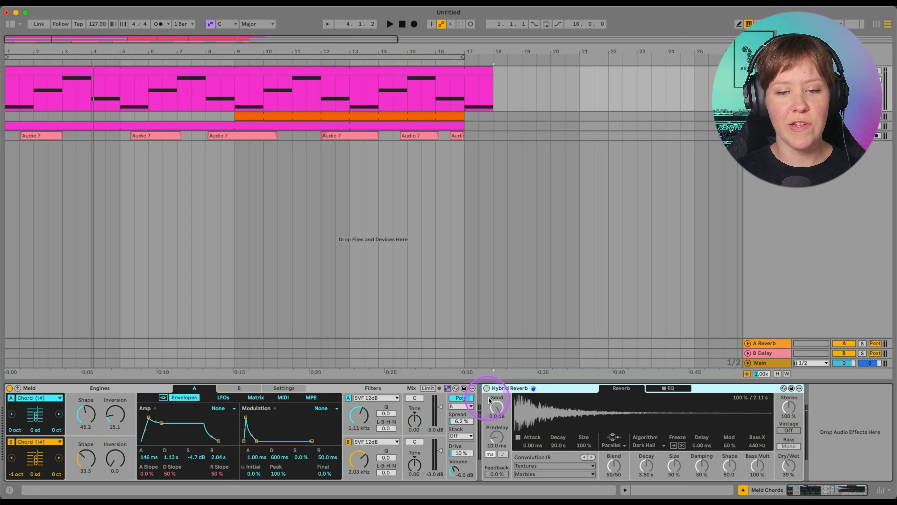
Step: Turn on the Hybrid Reverb after Meld and set filter A's cutoff to 1.24 kHz during playback
left_click(487, 388)
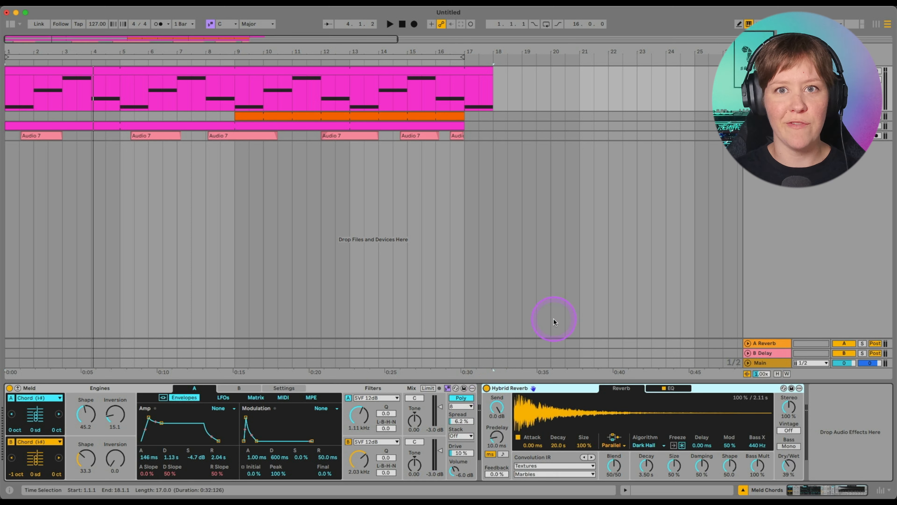
key("space")
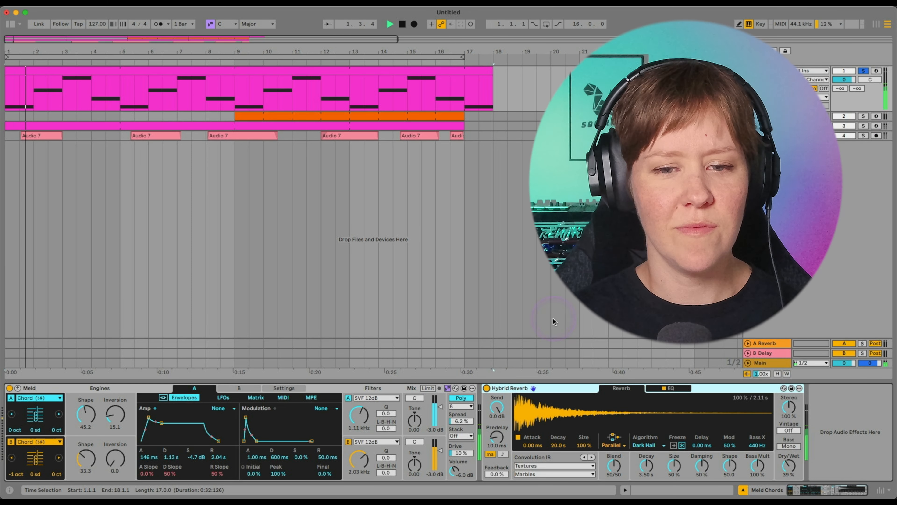
left_click(362, 417)
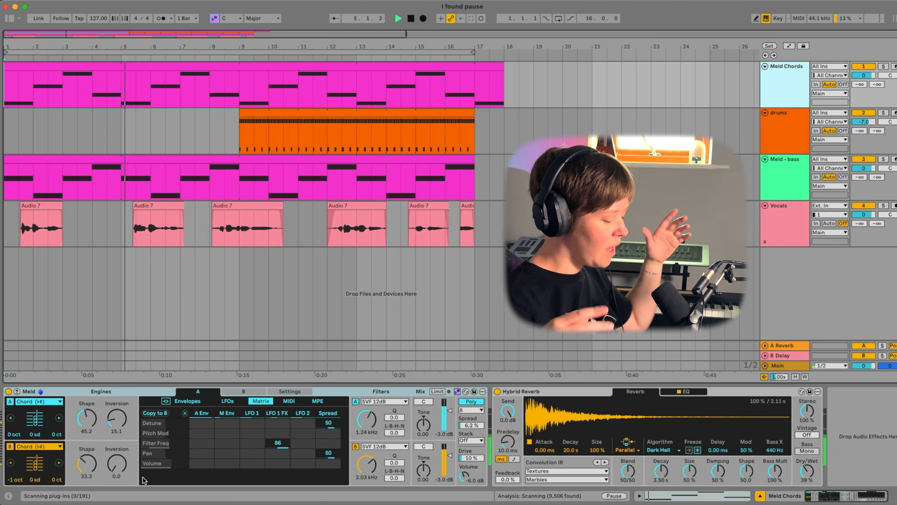
Step: Compare the LFO settings of engines A and B while the arrangement plays
left_click(234, 401)
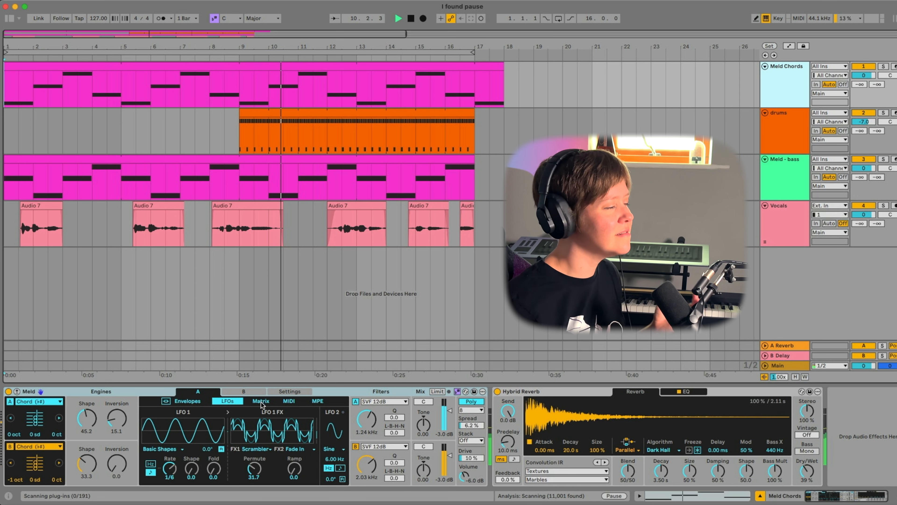
left_click(71, 451)
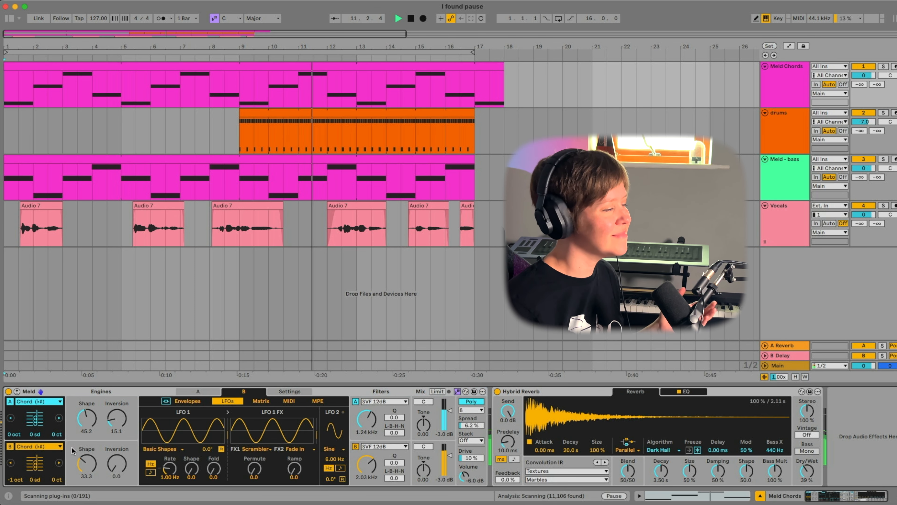
left_click(107, 407)
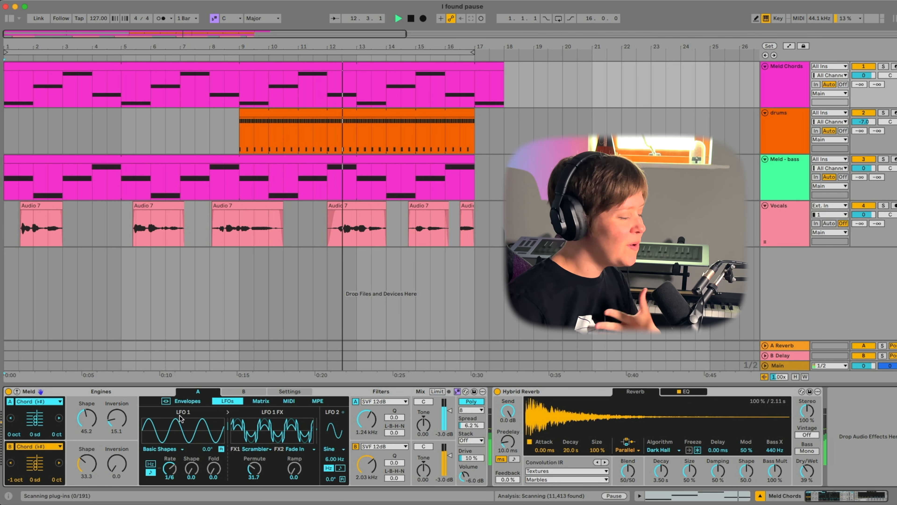